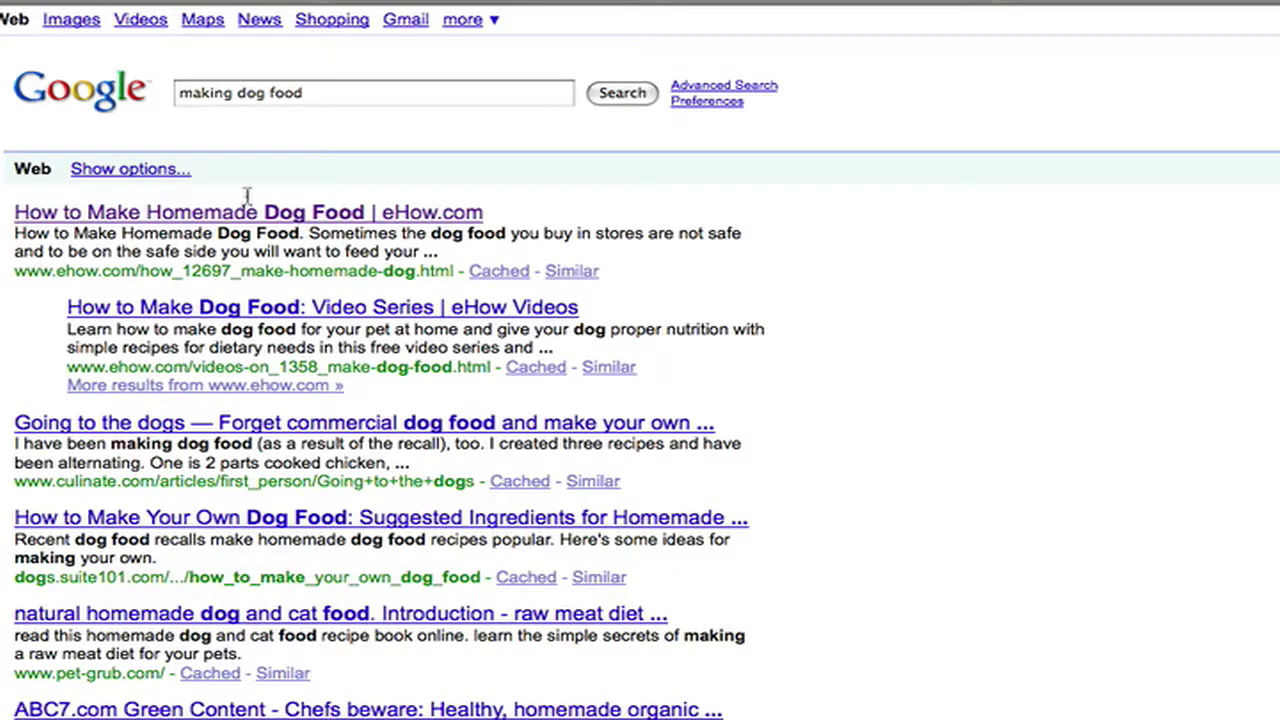
# Replace the 'making dog food' query with ehow.com, taken from the first result's URL
pyautogui.moveTo(136, 270); pyautogui.dragTo(58, 280)
pyautogui.press('super+c')
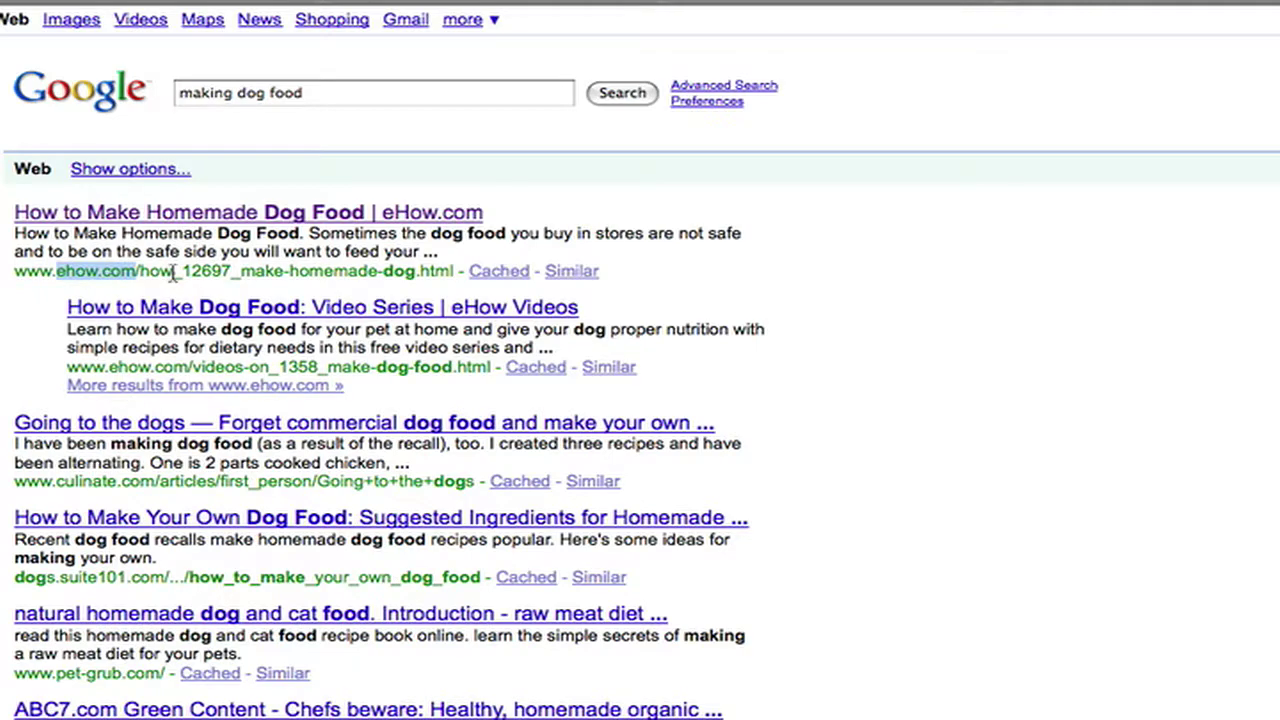
pyautogui.moveTo(317, 90); pyautogui.dragTo(175, 94)
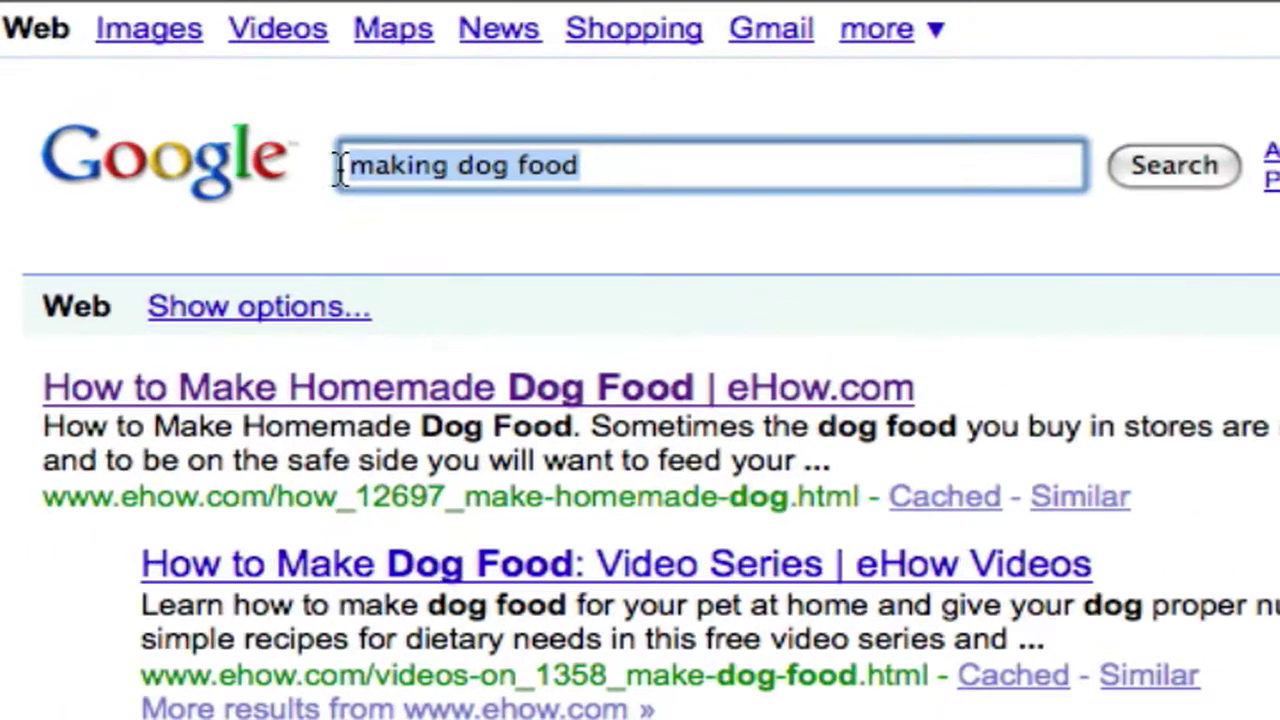
pyautogui.press('BackSpace')
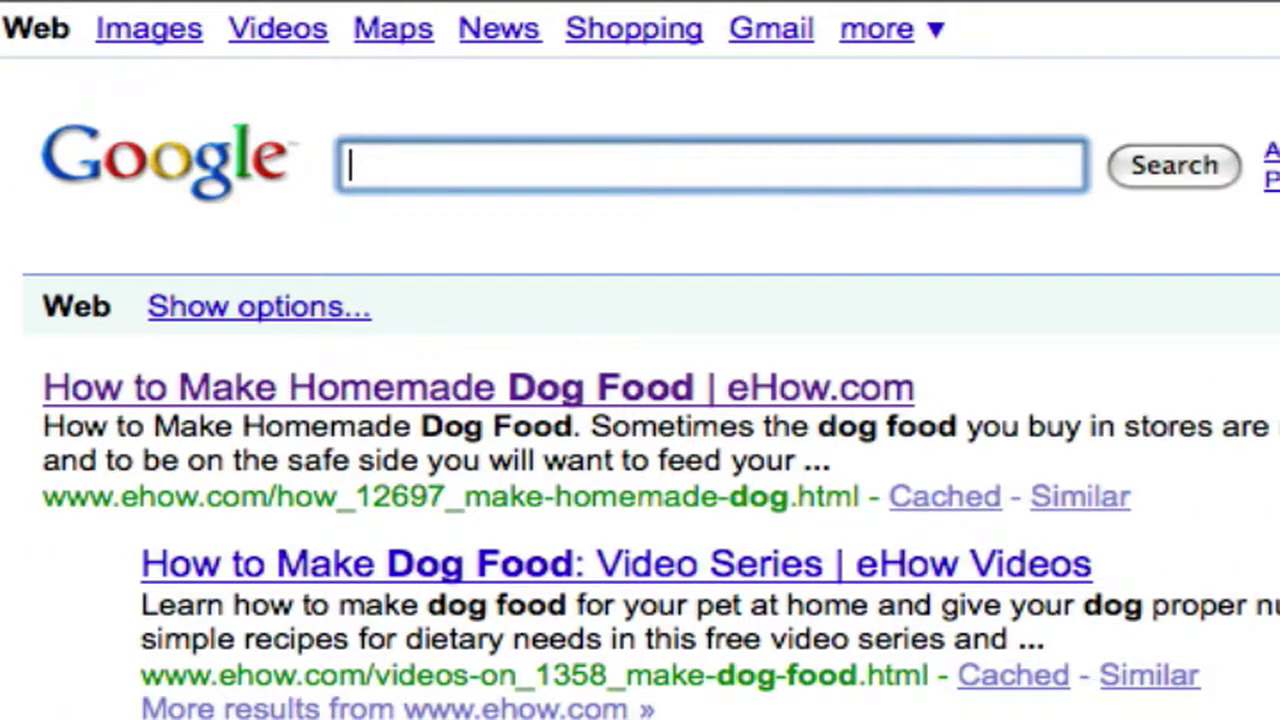
pyautogui.press('super+v')
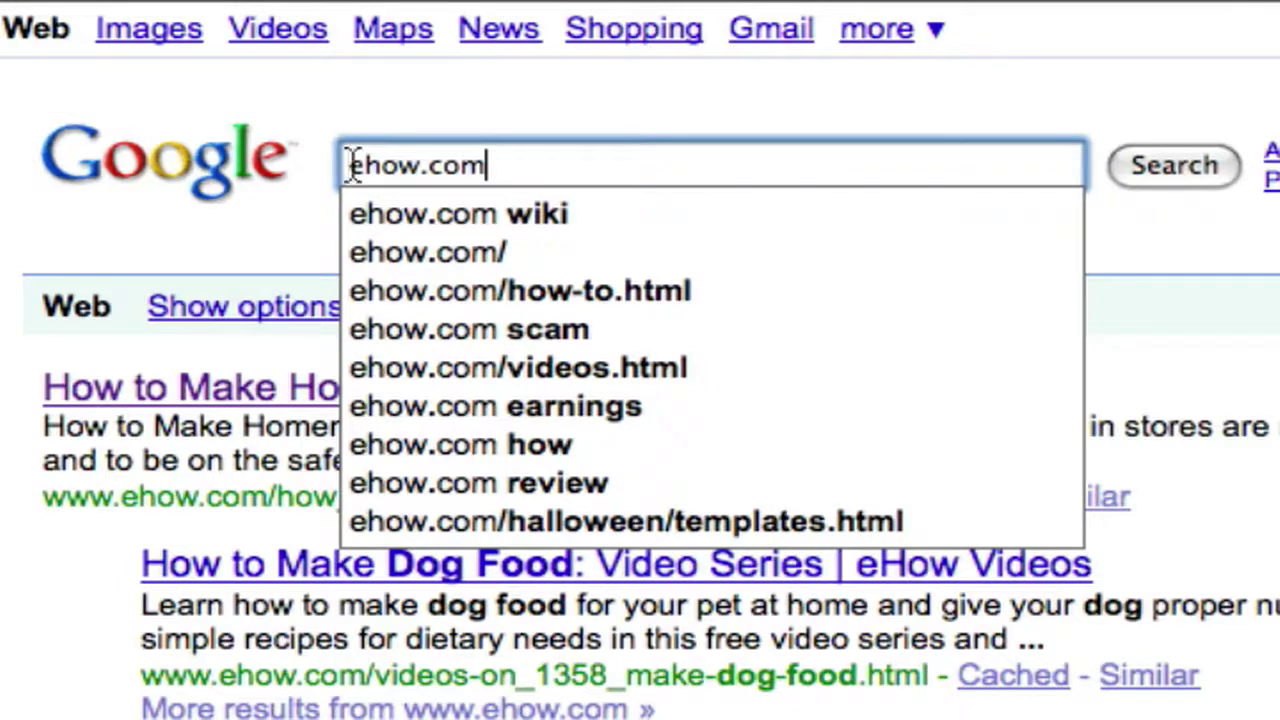
# Select ehow.com in the search box and return to the Google home page
pyautogui.click(505, 115)
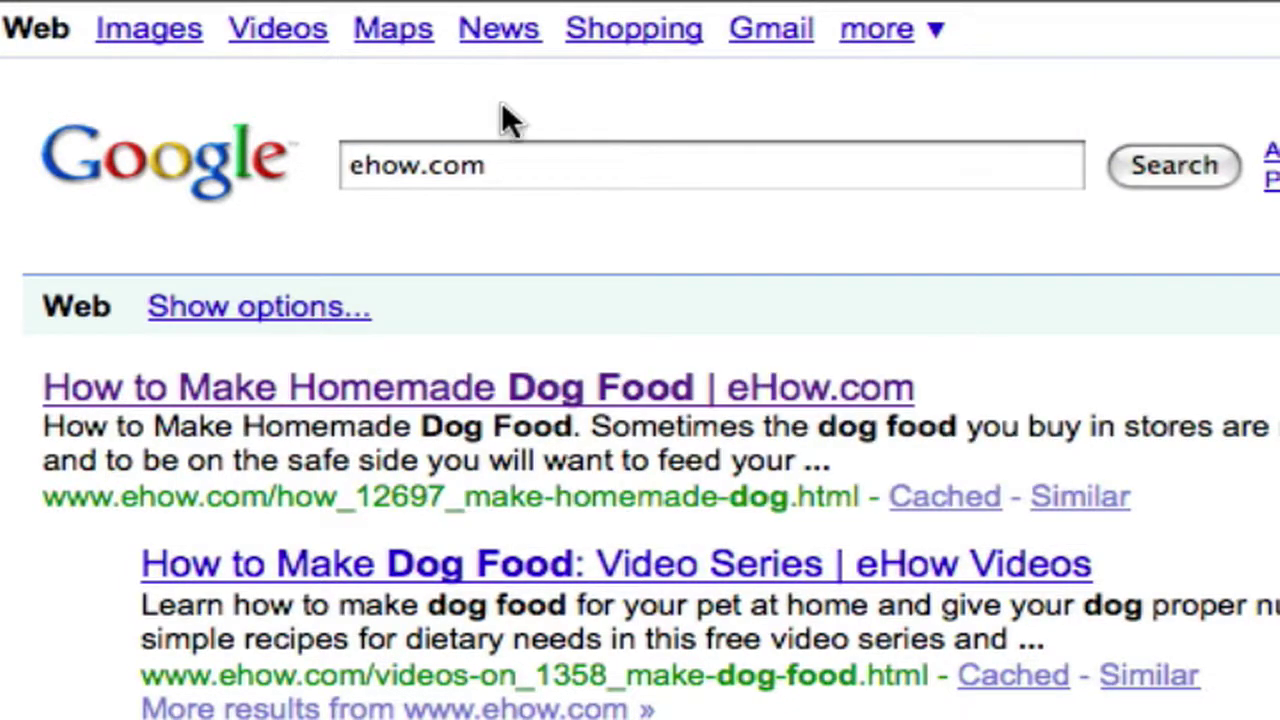
pyautogui.moveTo(505, 165); pyautogui.dragTo(294, 163)
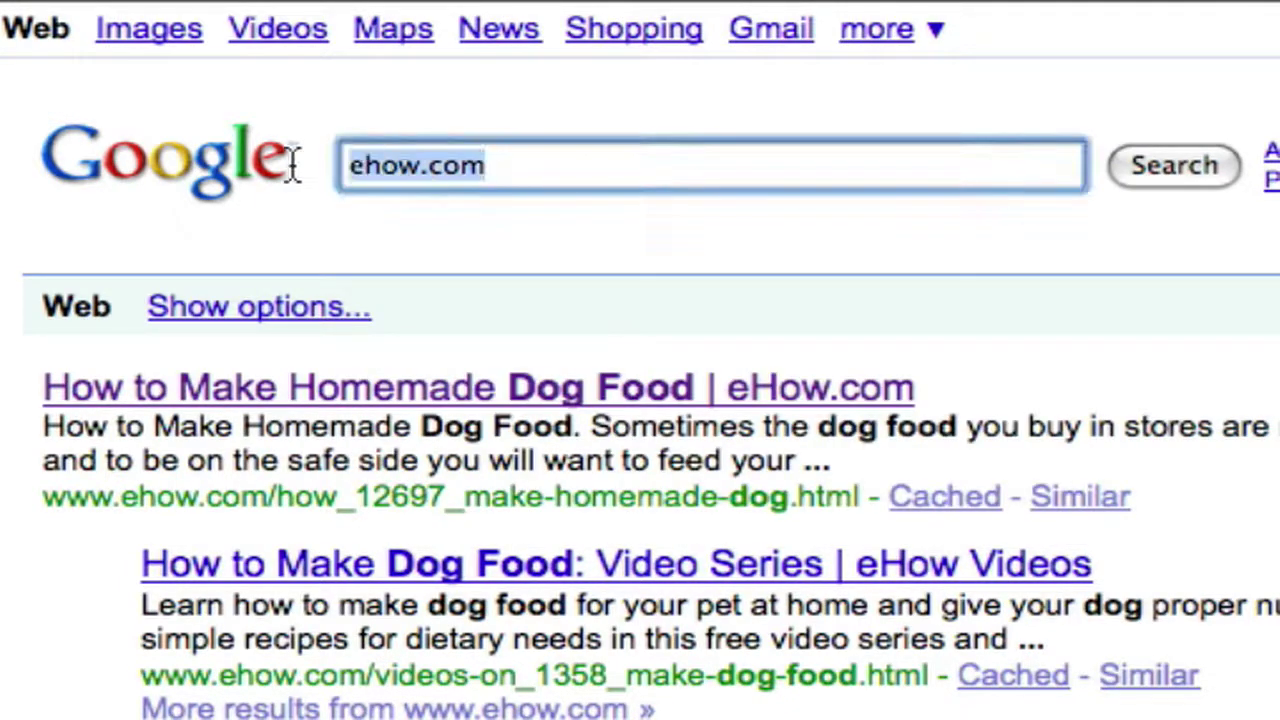
pyautogui.click(223, 194)
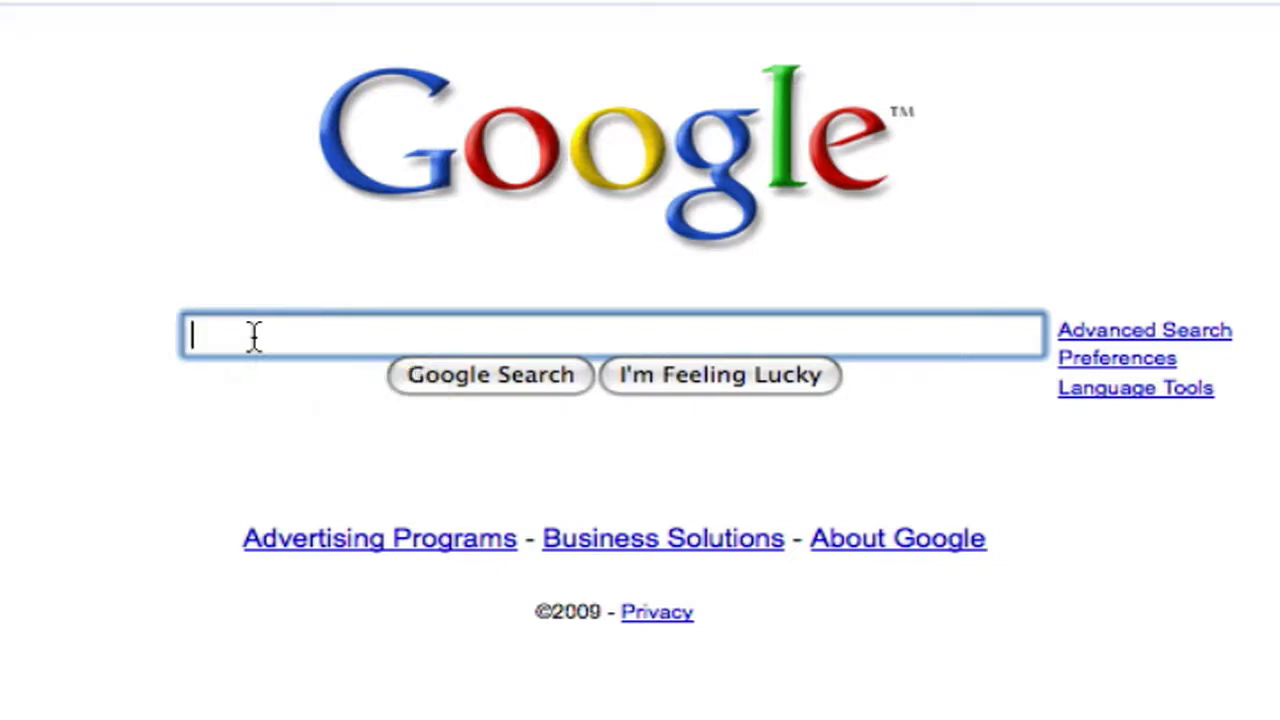
# Run a Google search for site:ehow.com
pyautogui.write('site:')
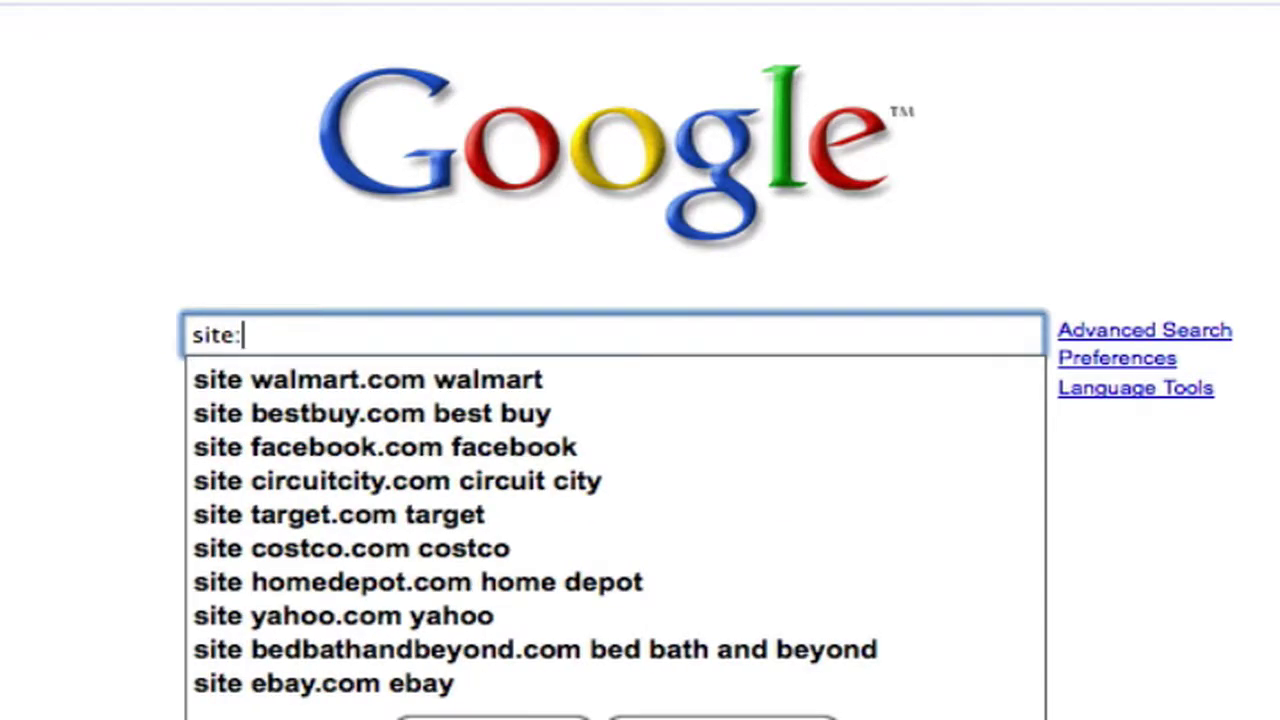
pyautogui.write('ehow.com')
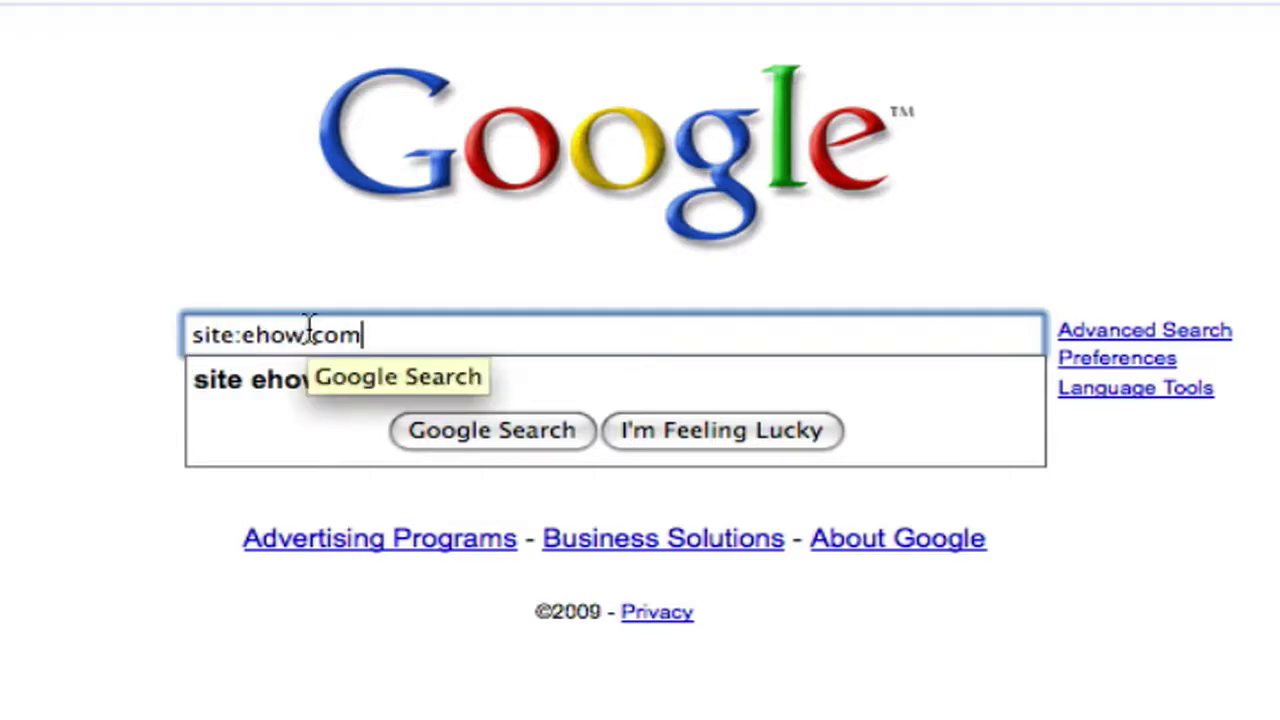
pyautogui.click(462, 439)
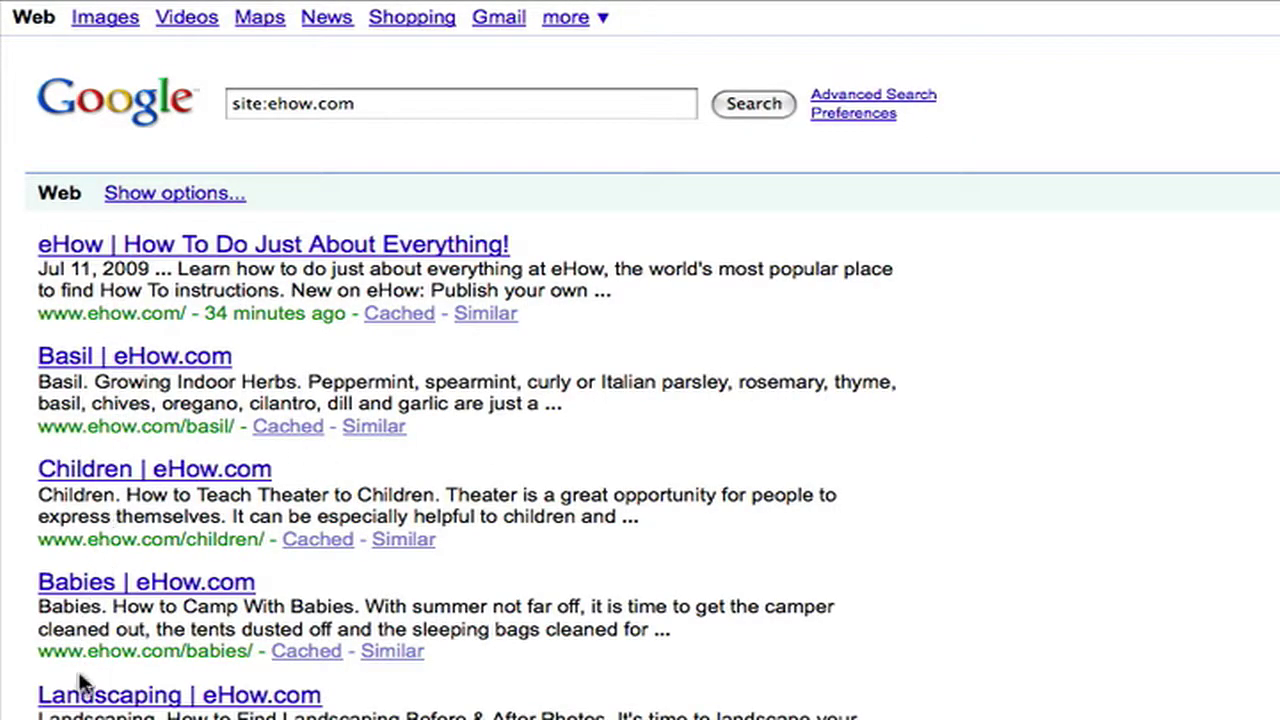
pyautogui.scroll(-5, 760, 590)
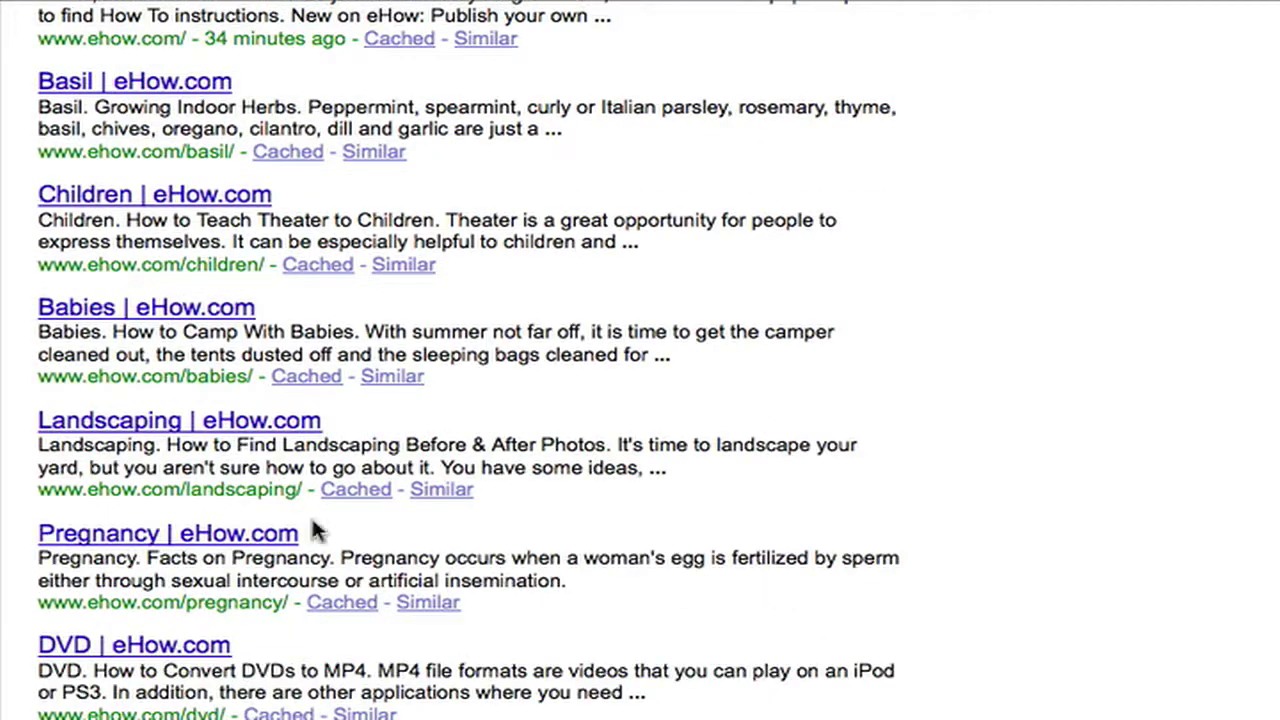
pyautogui.scroll(5, 215, 530)
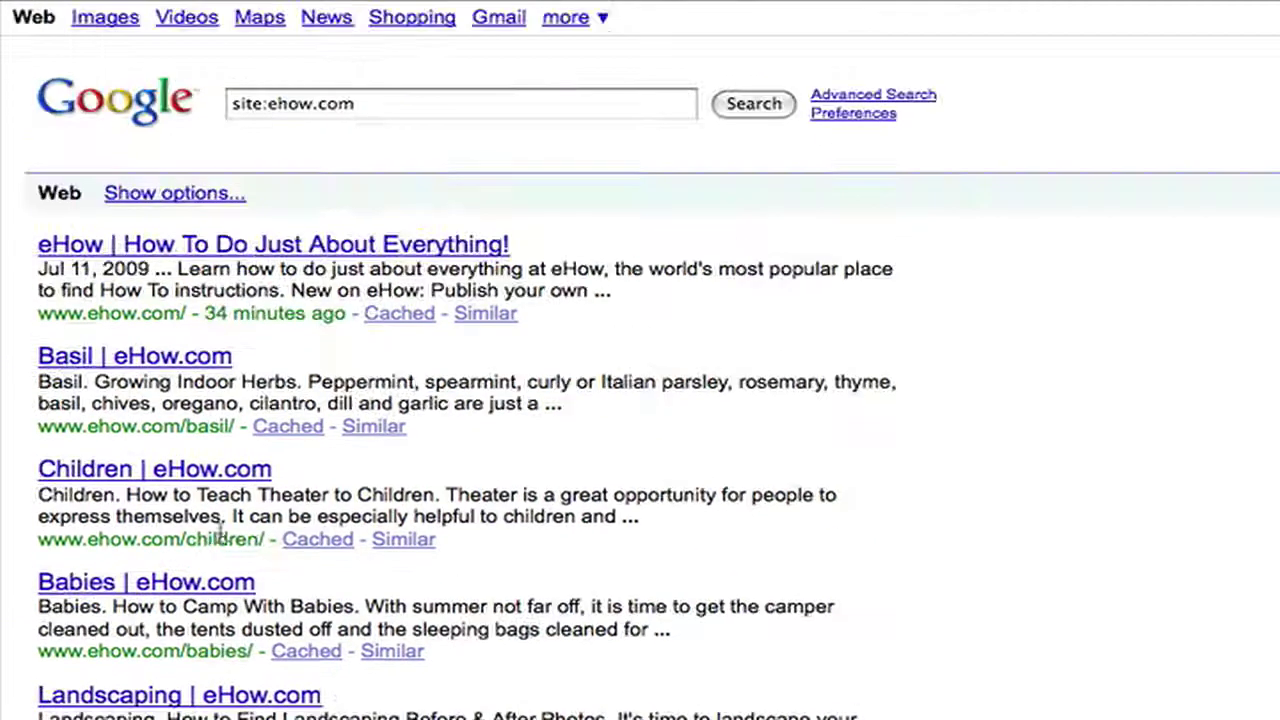
pyautogui.click(526, 107)
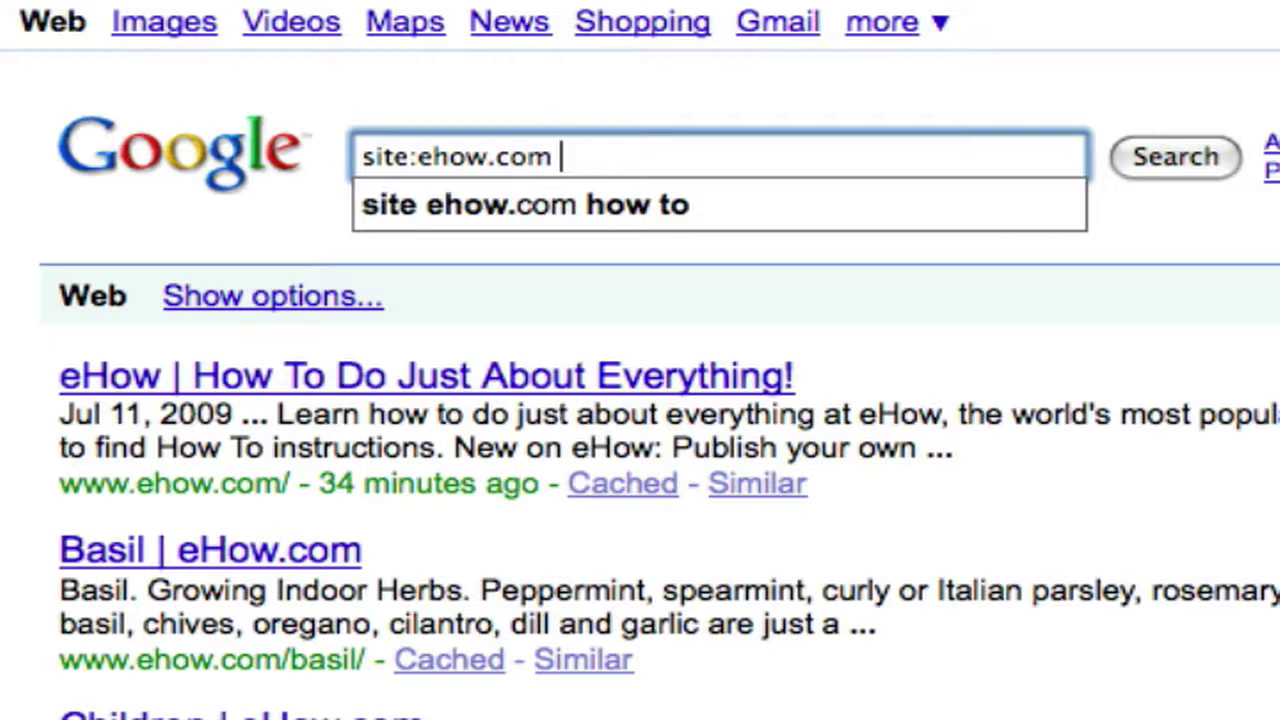
# Add 'making dog food' after site:ehow.com in the query and search again
pyautogui.write('making do')
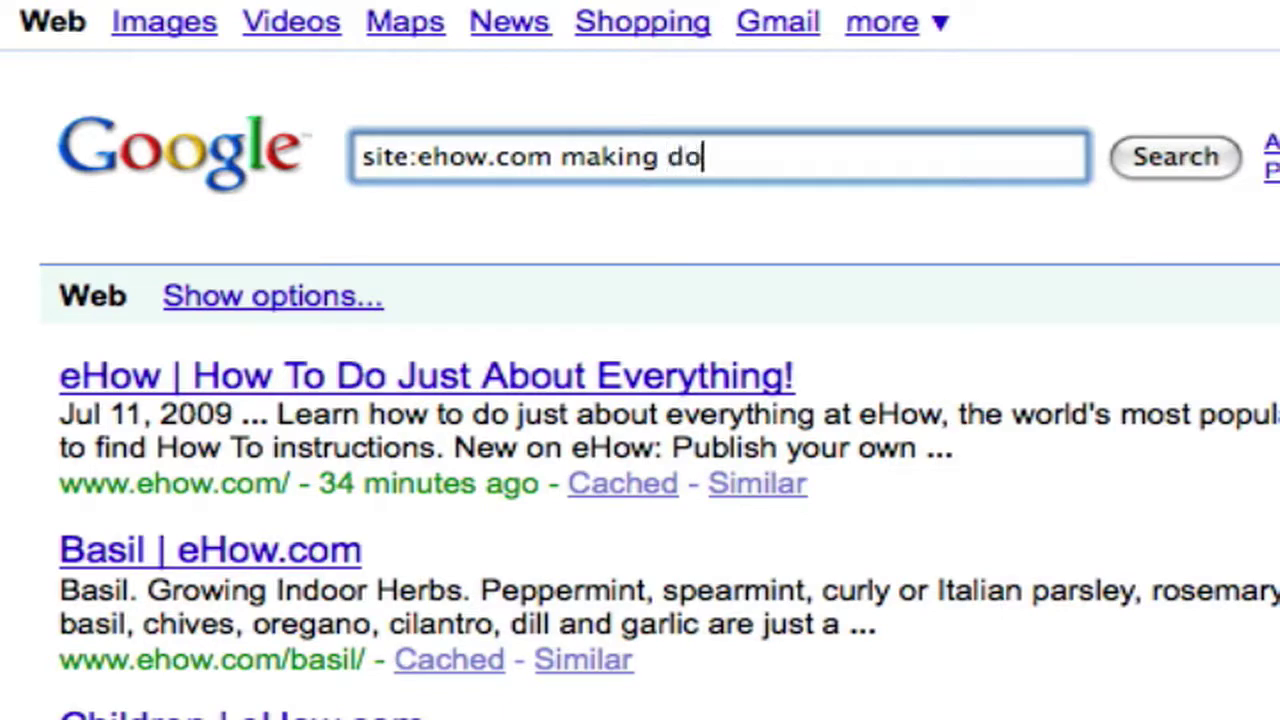
pyautogui.write('g food')
pyautogui.press('Left')
pyautogui.press('Left')
pyautogui.press('Left')
pyautogui.press('Left')
pyautogui.press('Left')
pyautogui.press('Left')
pyautogui.press('Left')
pyautogui.press('Left')
pyautogui.press('Left')
pyautogui.press('Left')
pyautogui.press('Left')
pyautogui.press('Left')
pyautogui.press('Left')
pyautogui.press('Left')
pyautogui.press('Left')
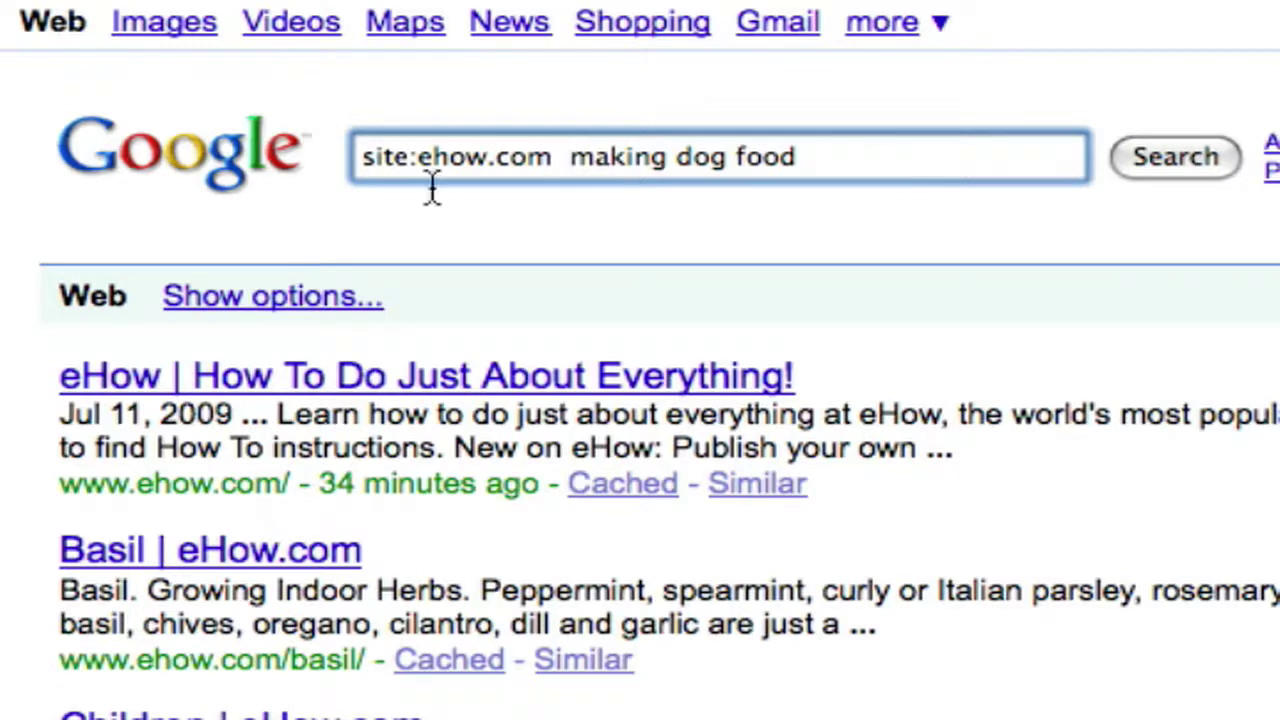
pyautogui.click(1190, 160)
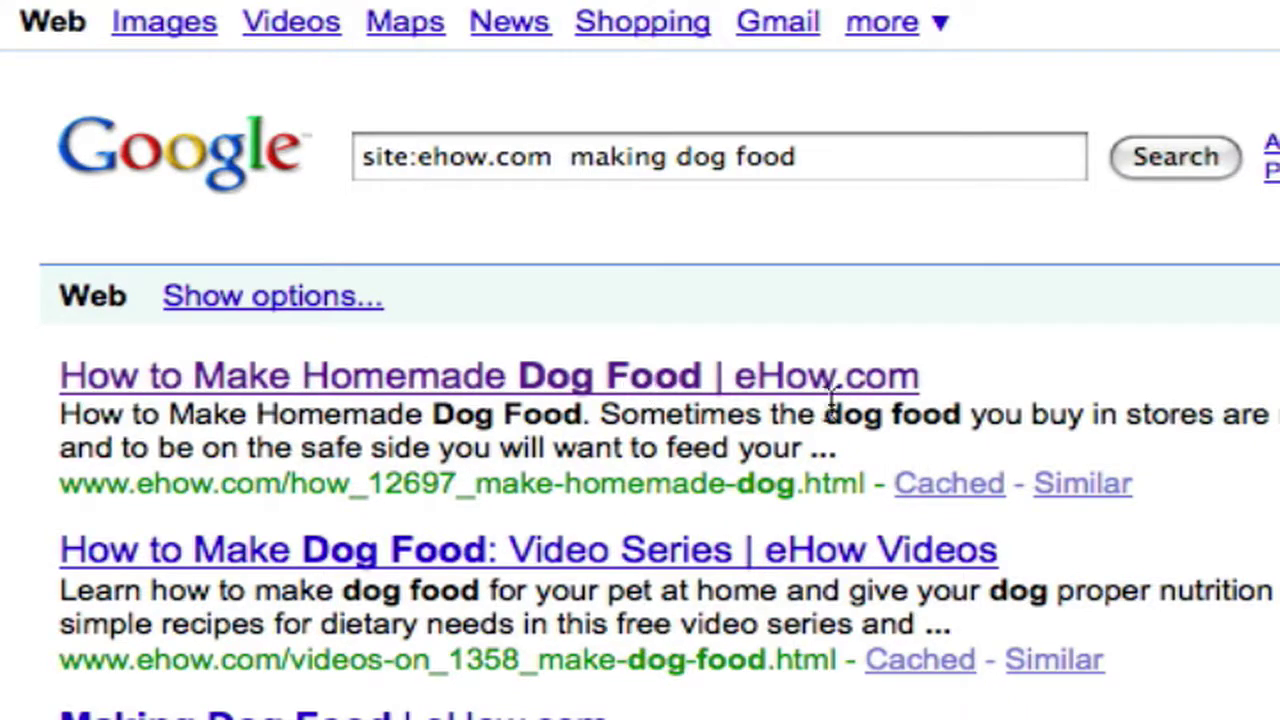
# Wrap making dog food in double quotes to search eHow for that exact phrase
pyautogui.click(570, 160)
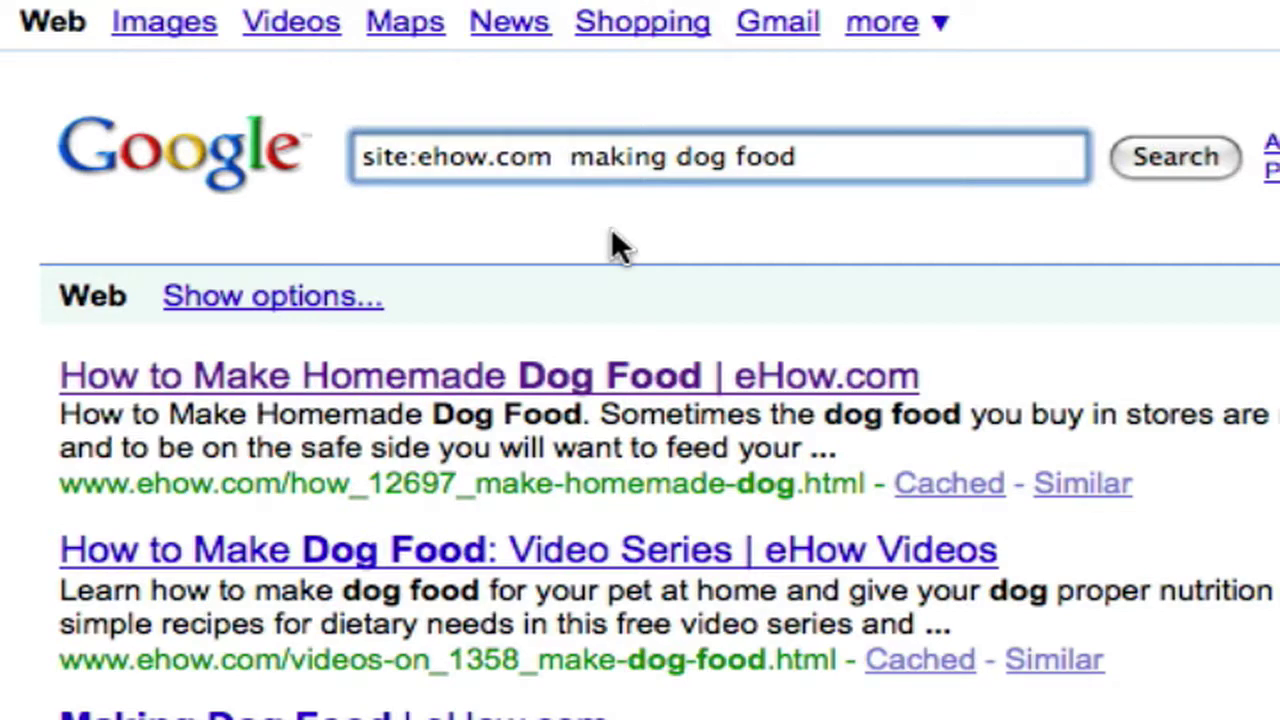
pyautogui.write('"')
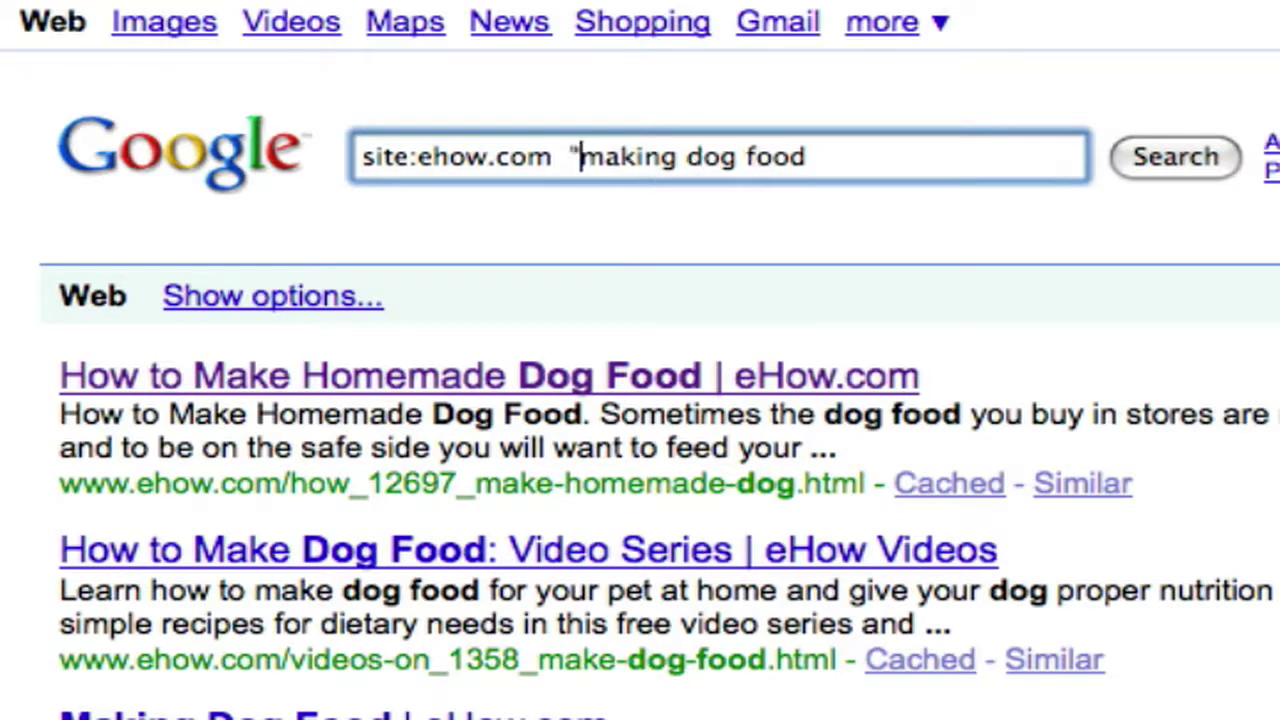
pyautogui.click(852, 160)
pyautogui.write('"')
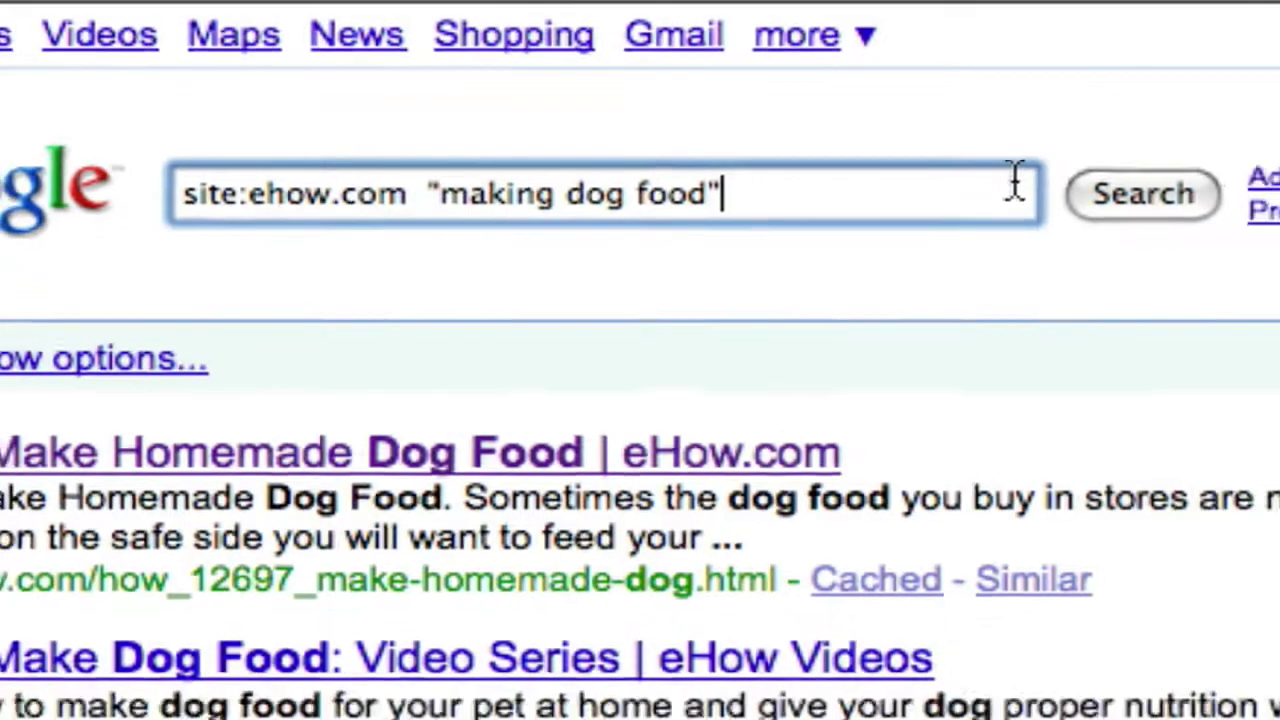
pyautogui.click(1146, 214)
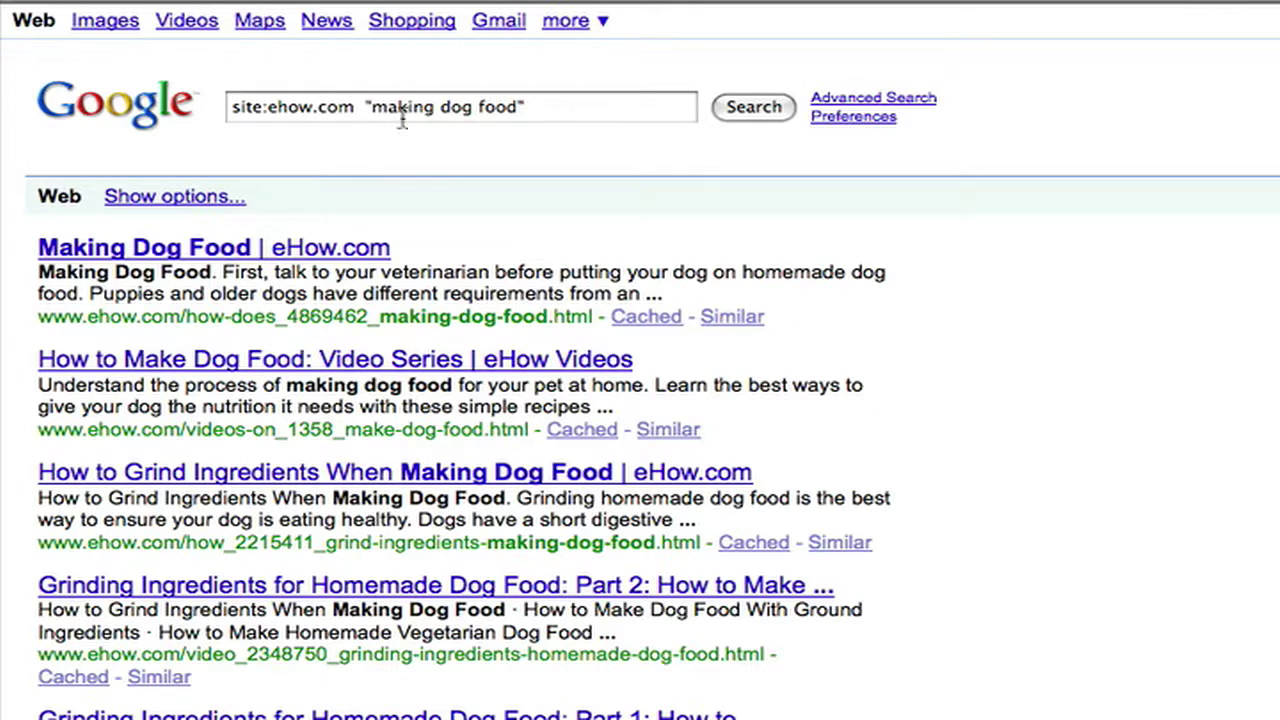
# Insert intitle: before "making dog food" so the query reads site:ehow.com intitle:"making dog food", and search
pyautogui.click(366, 109)
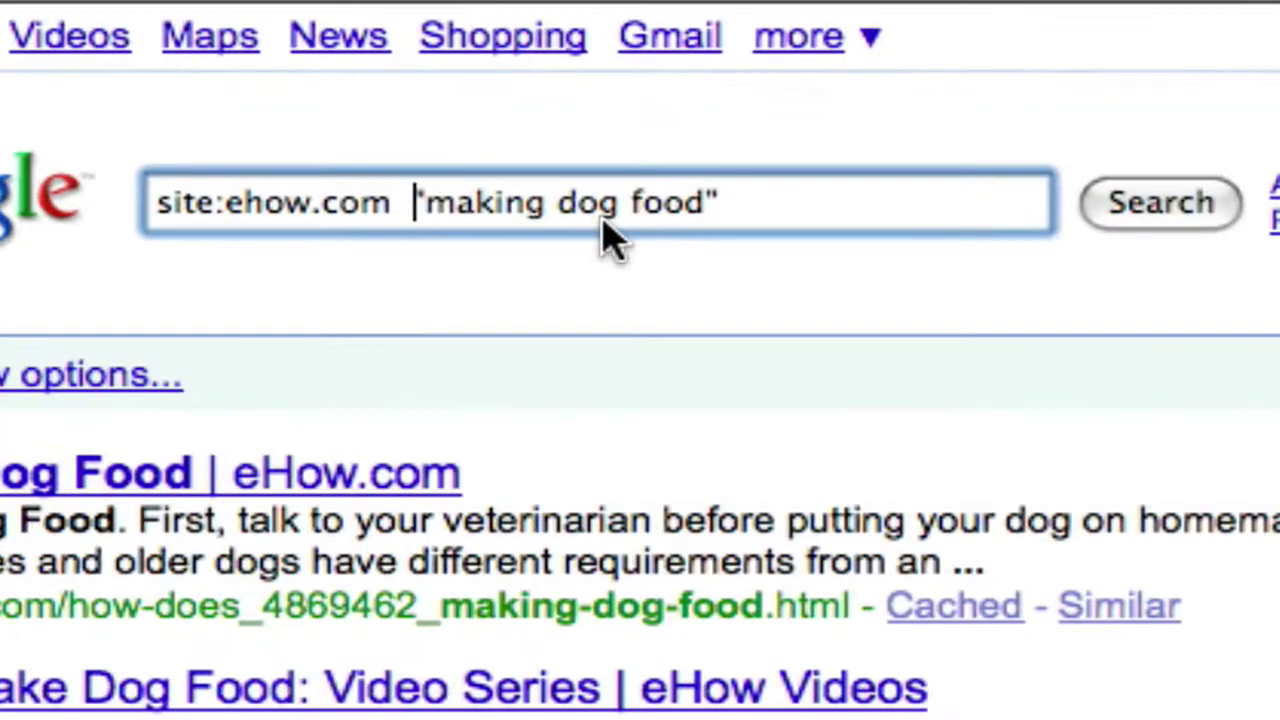
pyautogui.write('intitle:')
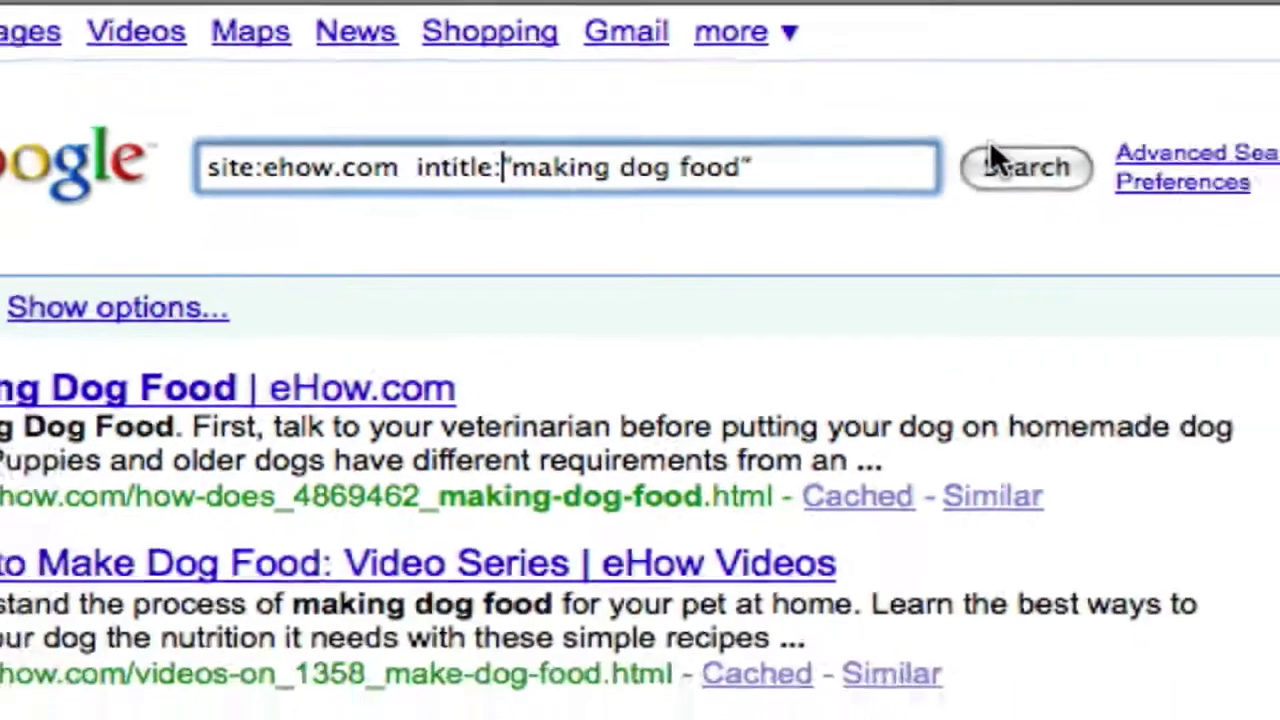
pyautogui.click(1119, 194)
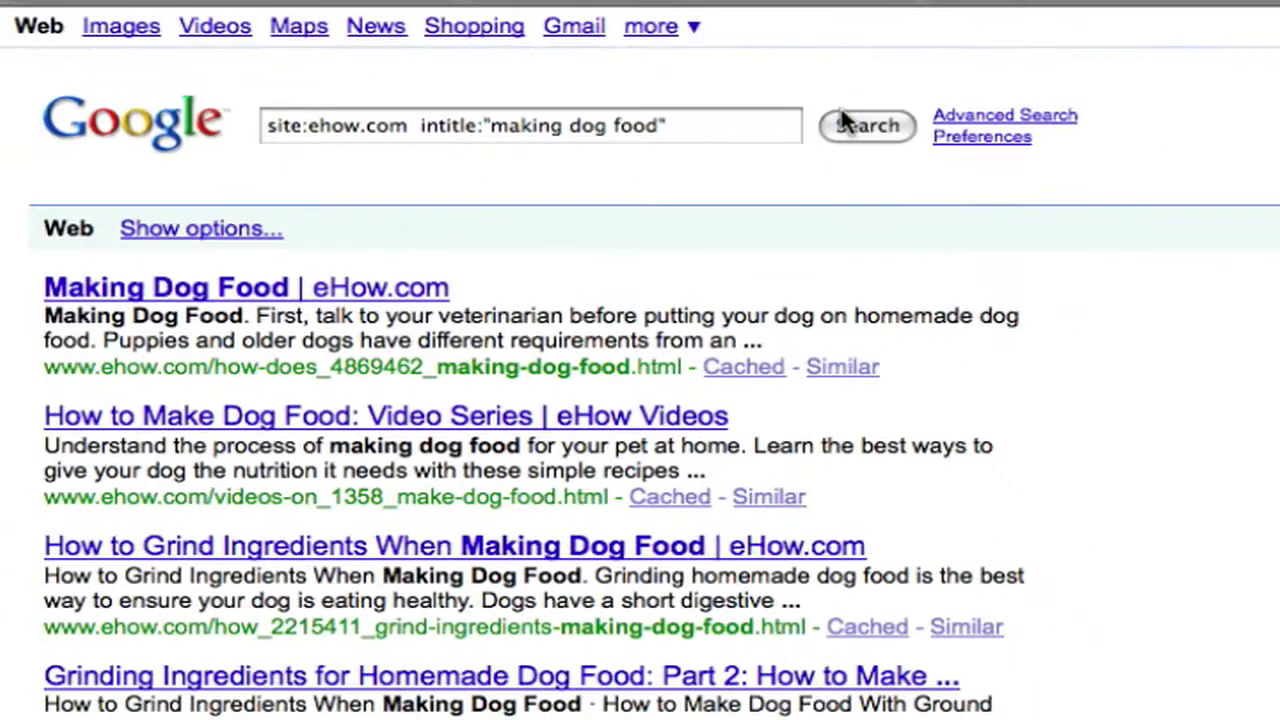